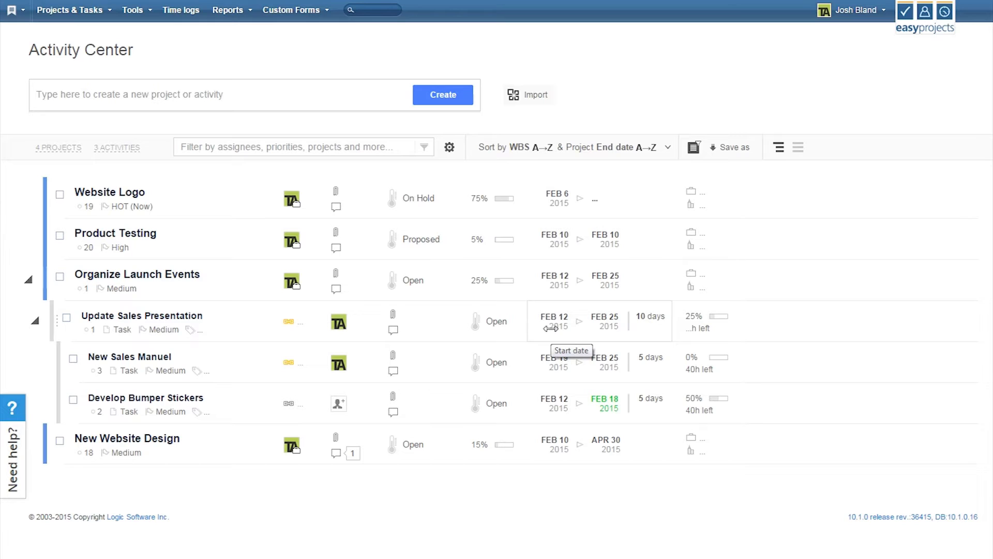
left_click_drag(551, 328, 798, 152)
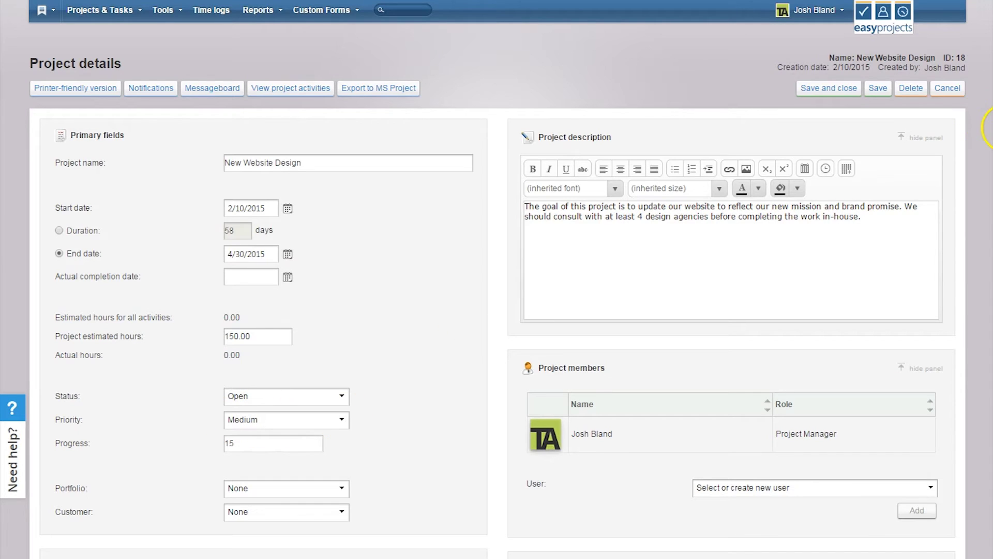
Scroll the New Website Design details and toggle the AUDIT TRAIL entries on, then off.
left_click_drag(989, 124, 989, 367)
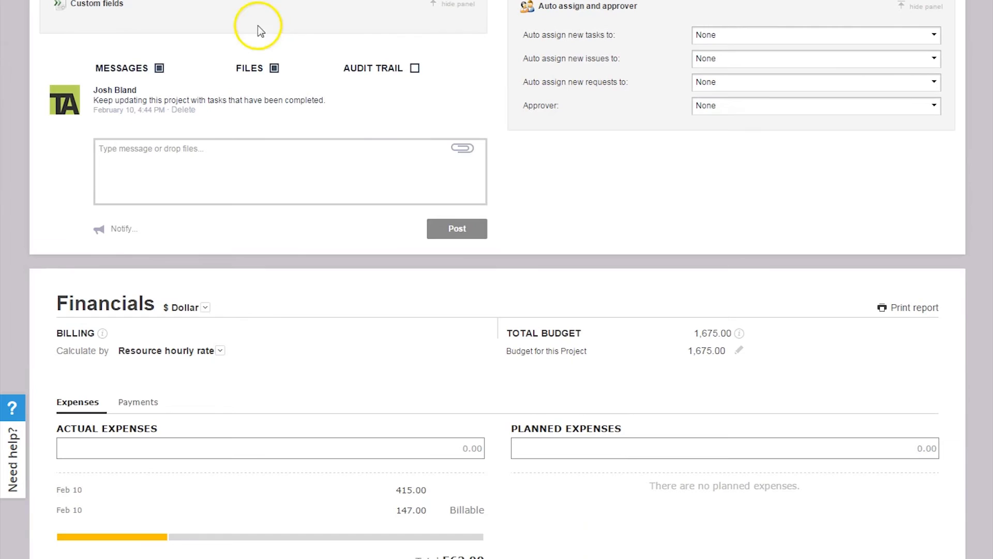
left_click(274, 67)
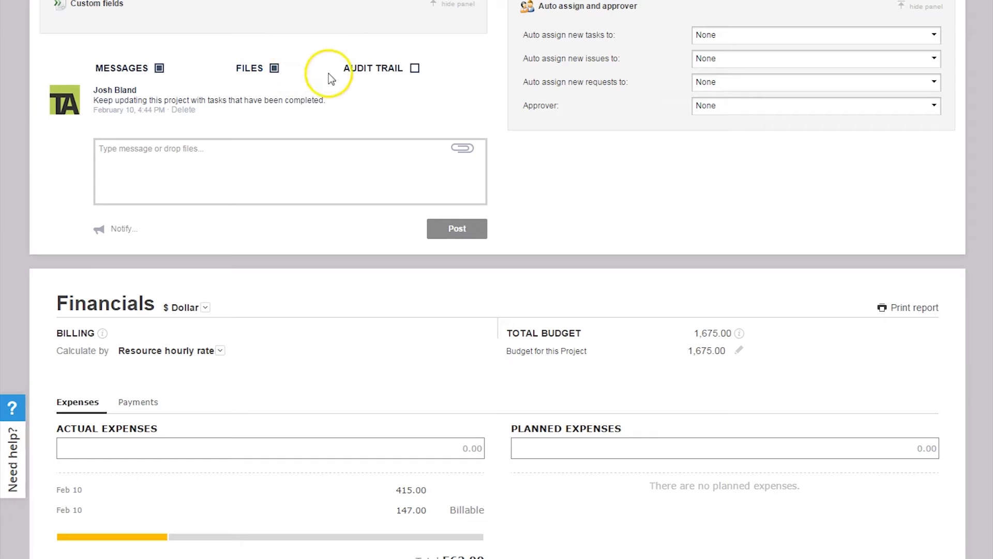
left_click(414, 69)
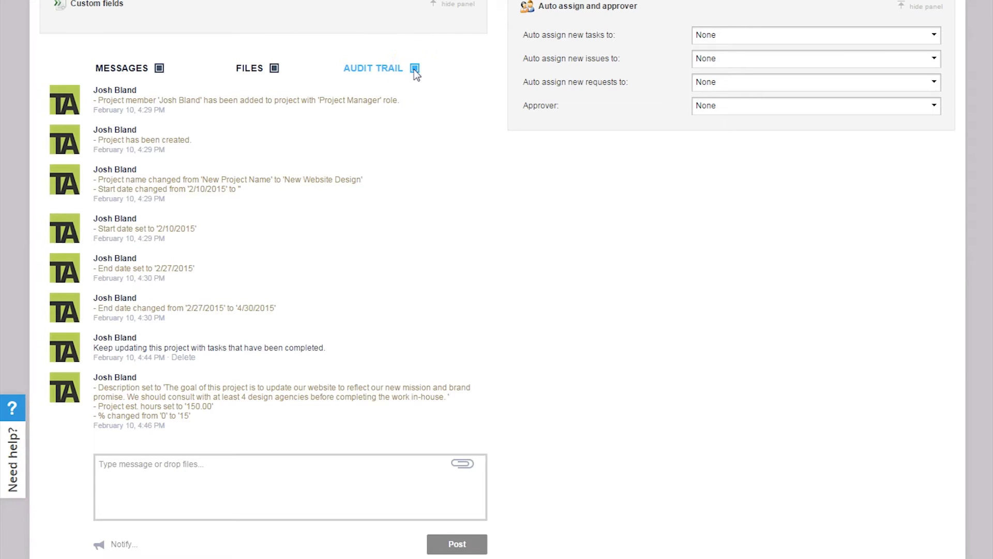
left_click(414, 69)
Scroll to Financials: $1,675 budget, $562 expenses, −$415 profit.
scroll(374, 82, "down", 3)
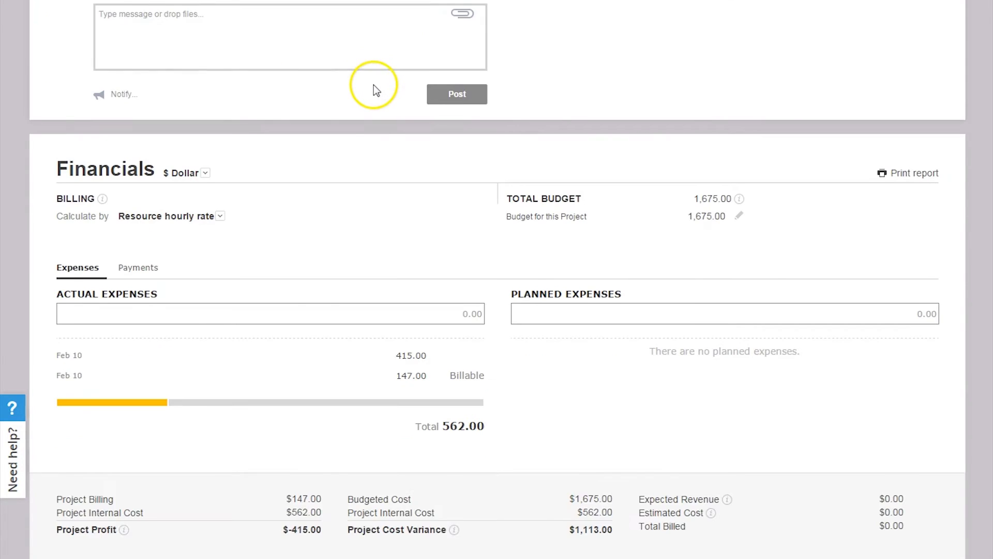
scroll(373, 85, "down", 1)
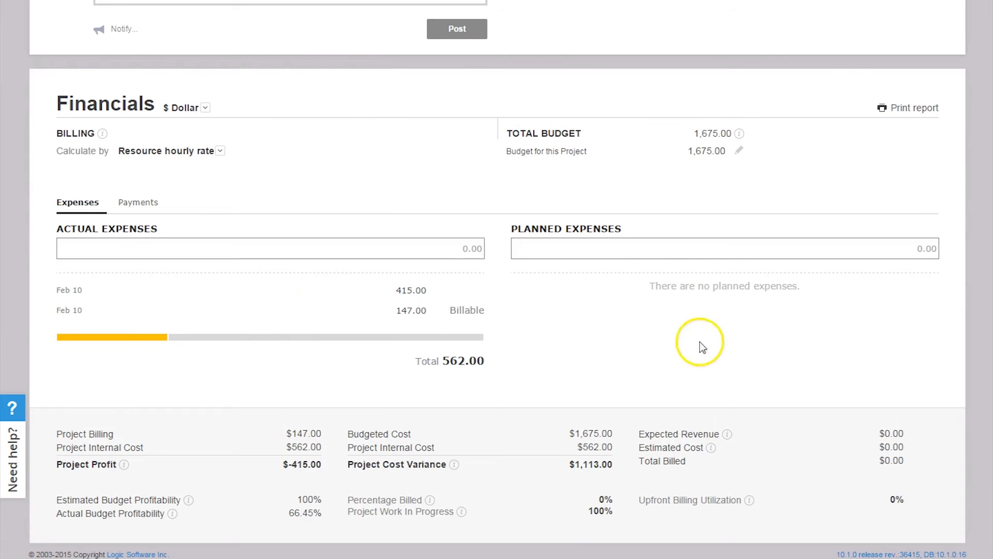
left_click(793, 10)
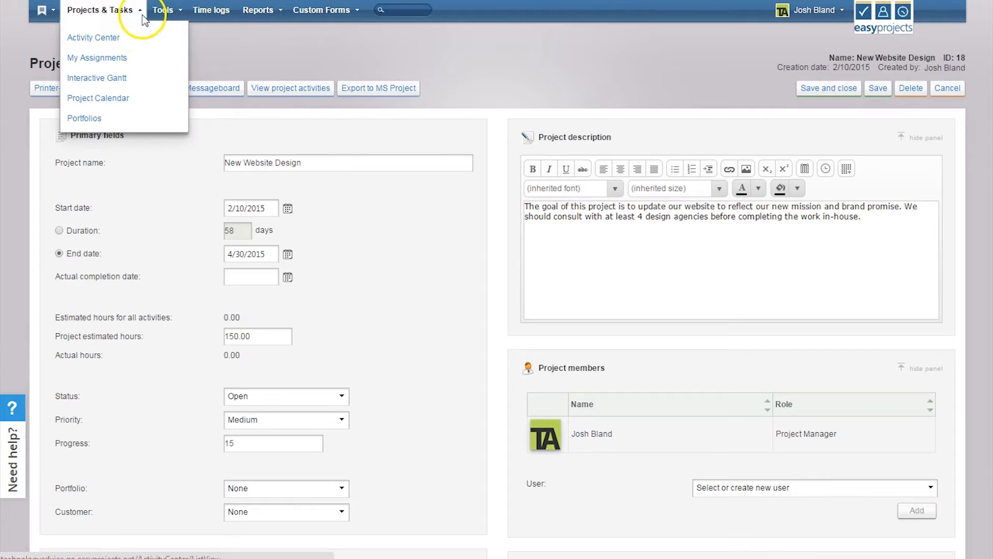
Show the Interactive Gantt for the Facebook Marketing Campaign template, dismissing the project chooser.
left_click(119, 75)
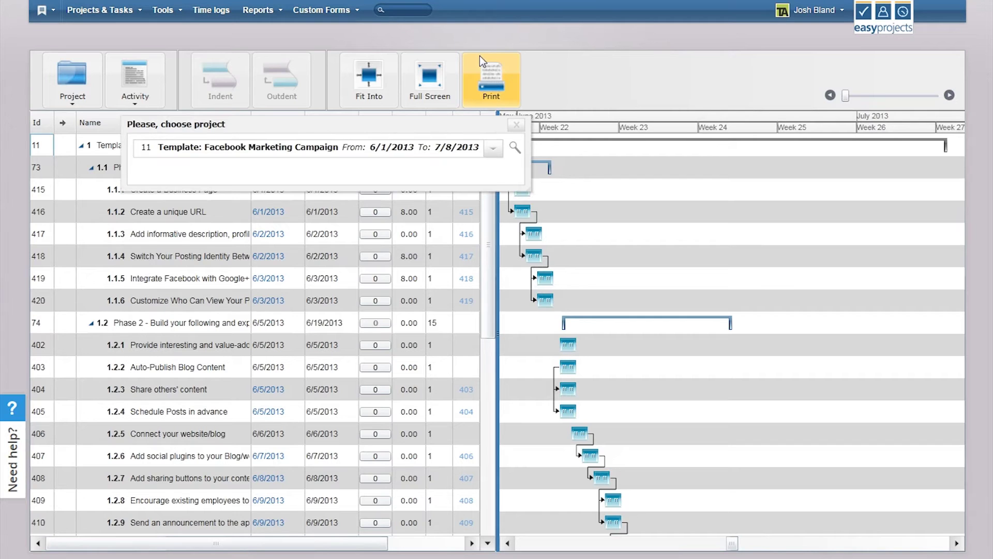
left_click(492, 58)
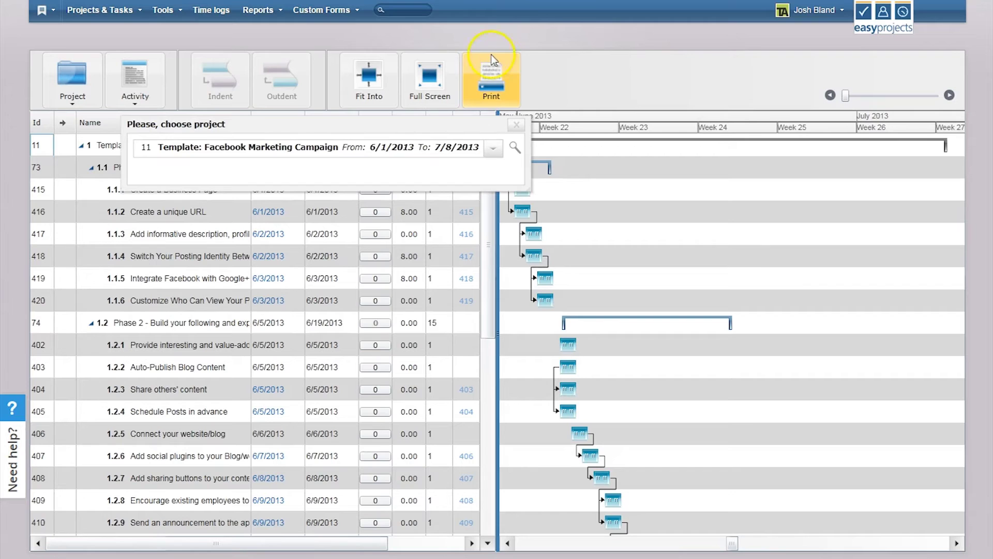
left_click(515, 124)
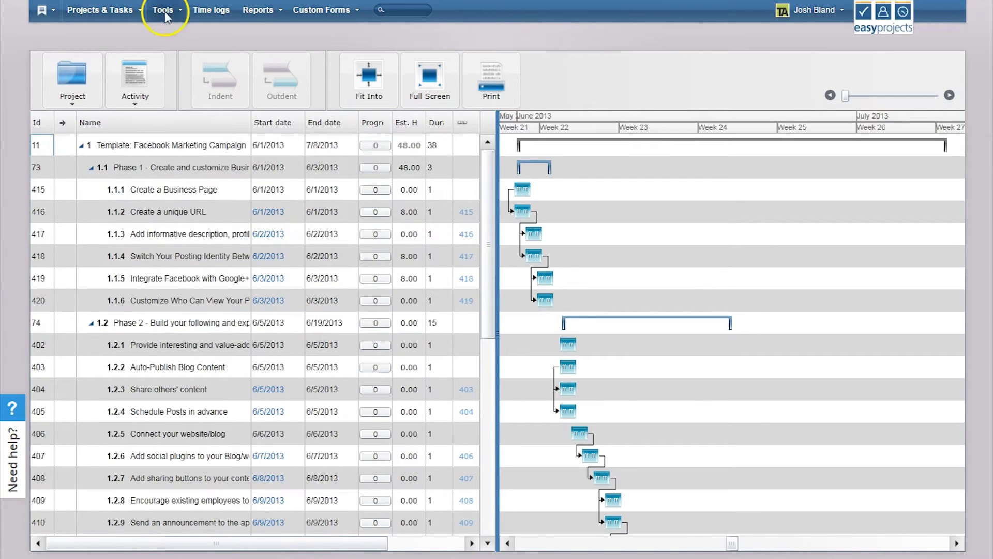
left_click(144, 11)
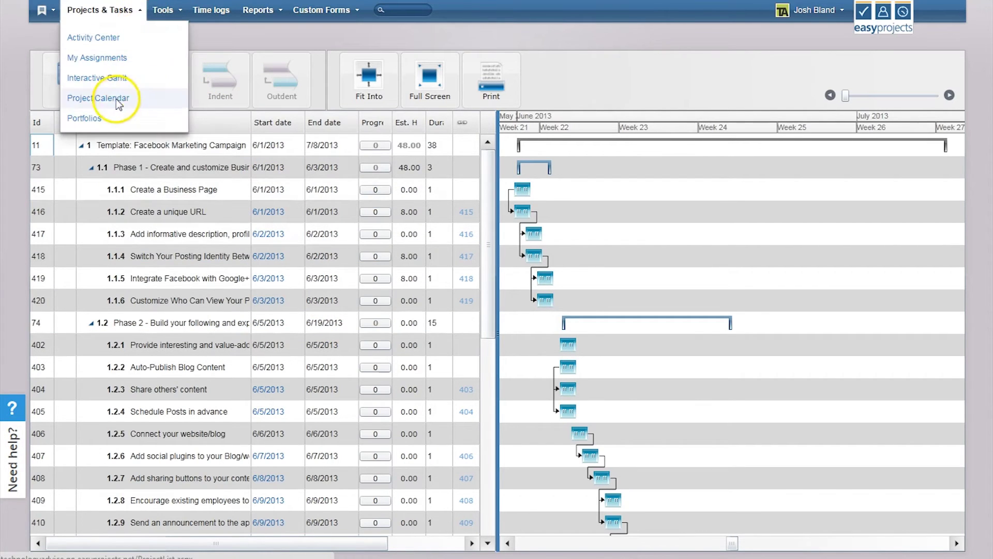
Show the Project Calendar with the four projects' timelines.
left_click(162, 81)
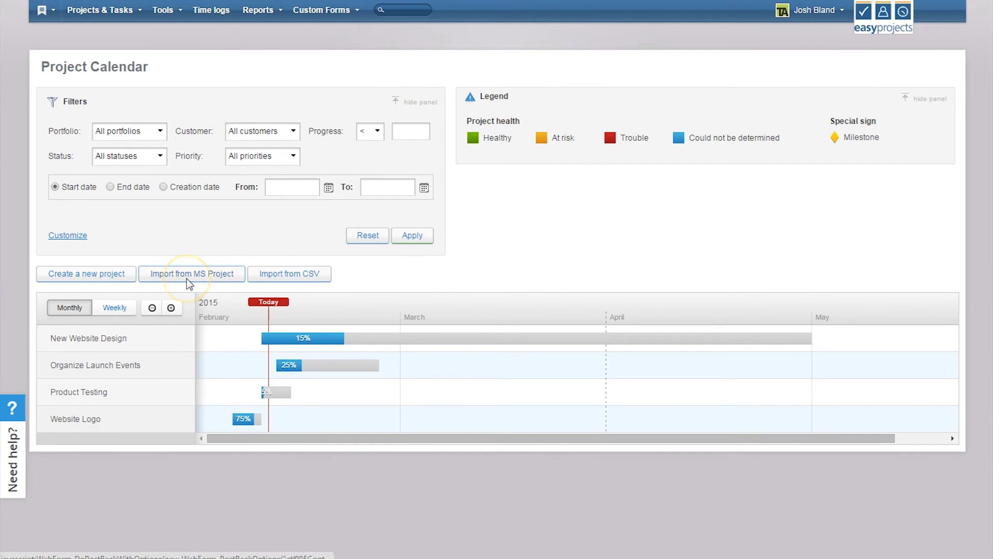
left_click(207, 10)
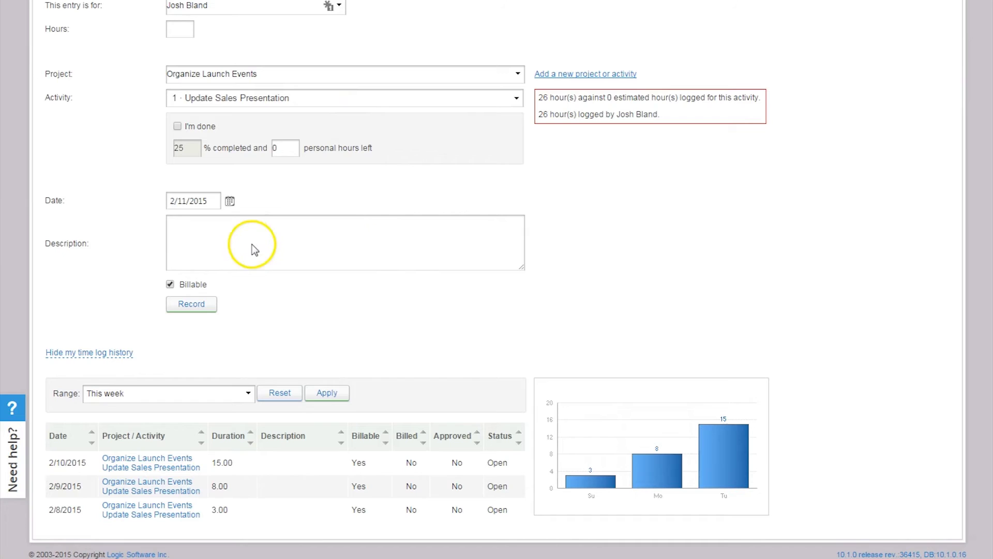
Record a 10-hour time entry on Update Sales Presentation for 2/11/2015.
left_click(181, 30)
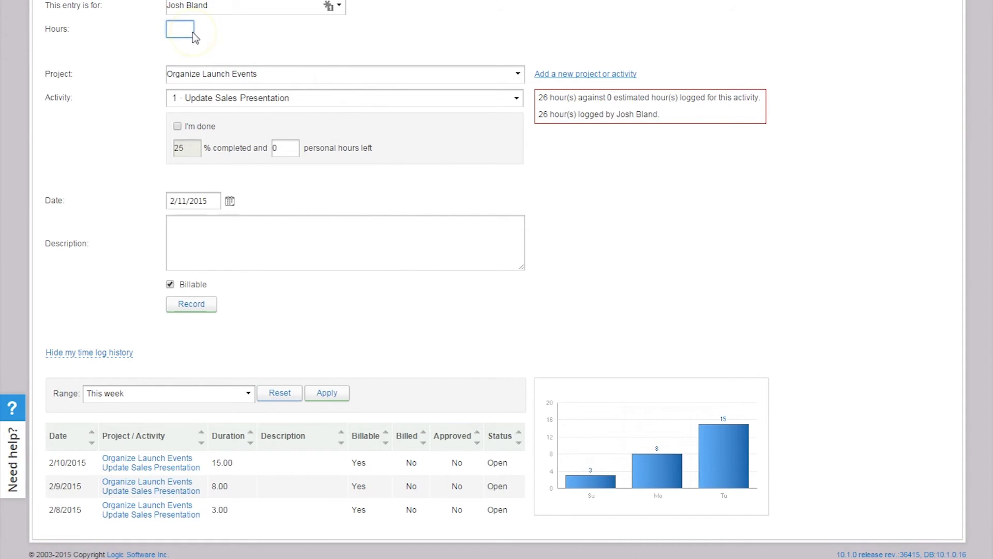
type("10")
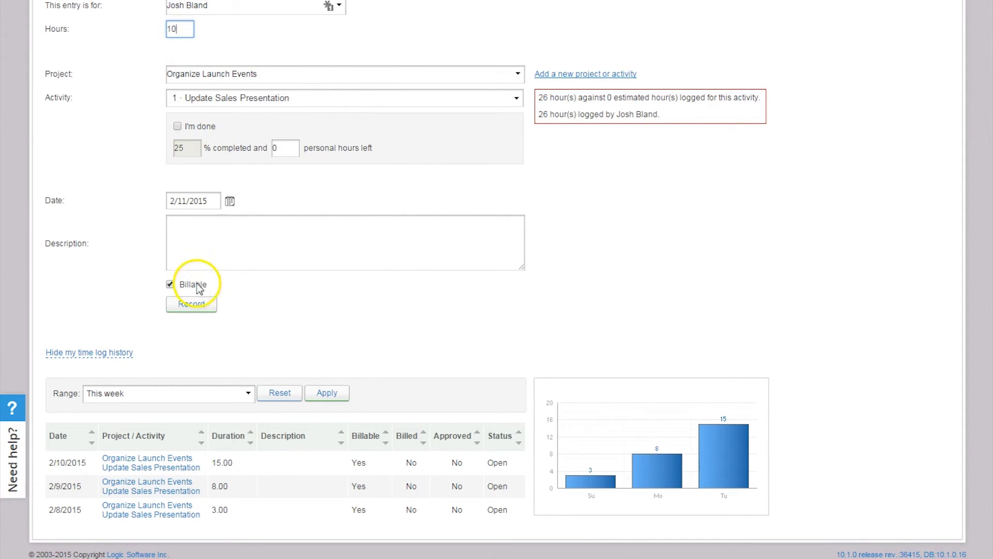
left_click(192, 304)
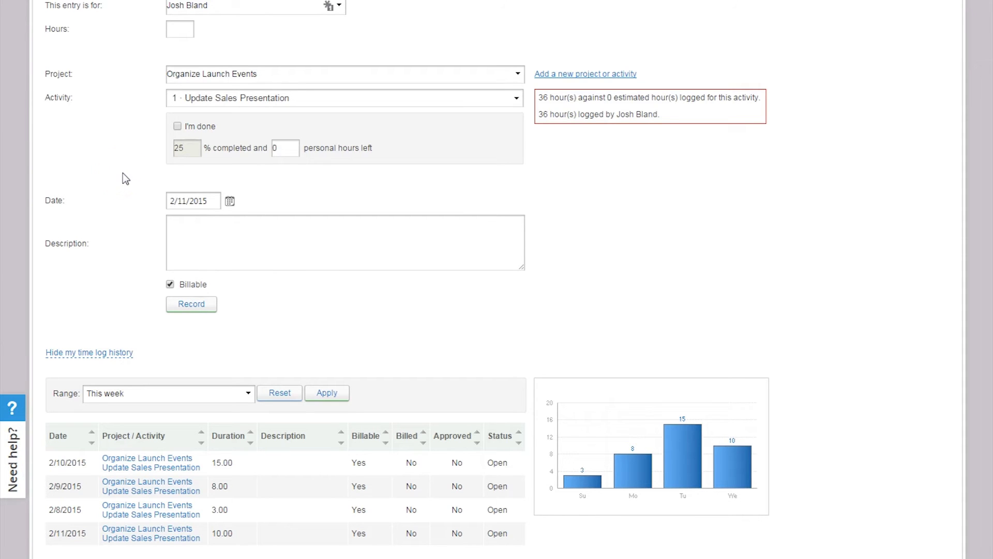
Review the Weekly view and History of time logs, now totalling 36 hours.
scroll(122, 173, "up", 3)
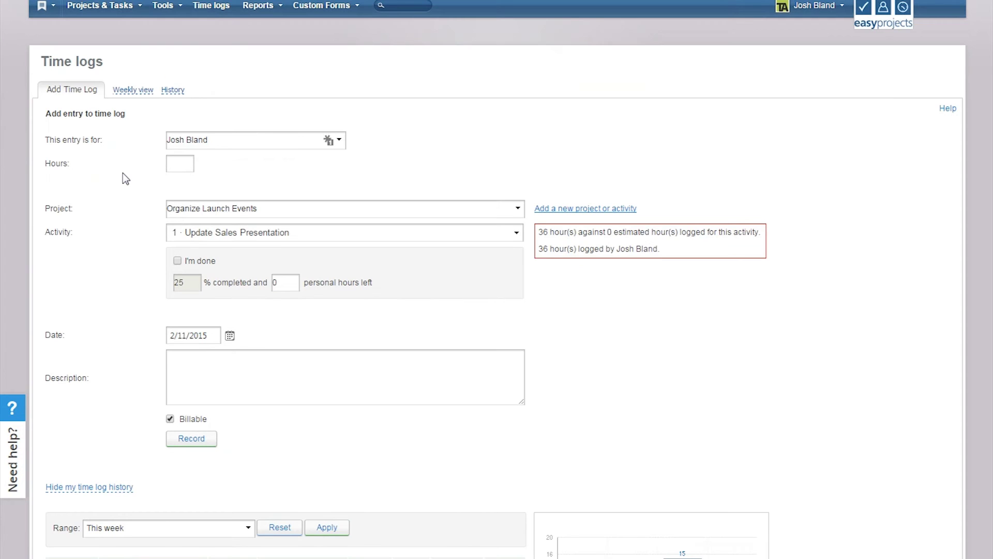
left_click(133, 90)
left_click(169, 91)
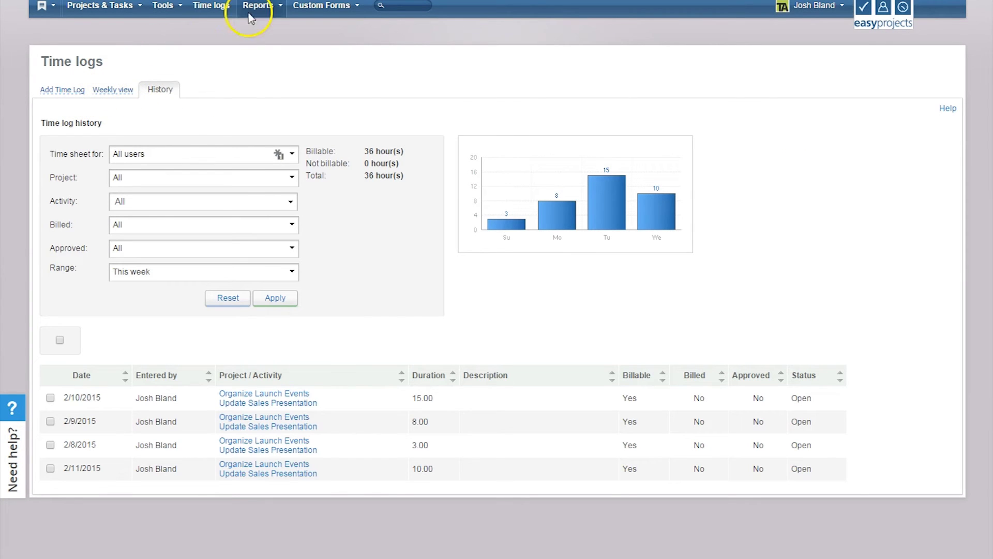
left_click(258, 5)
Review the project reports and the 163.1-hour Summary report by person and project.
left_click(260, 34)
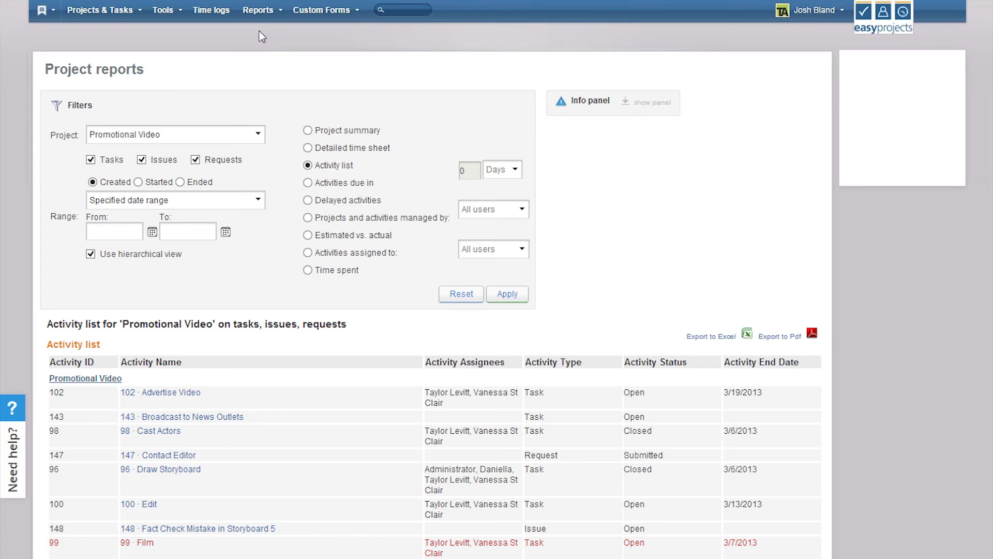
left_click(269, 23)
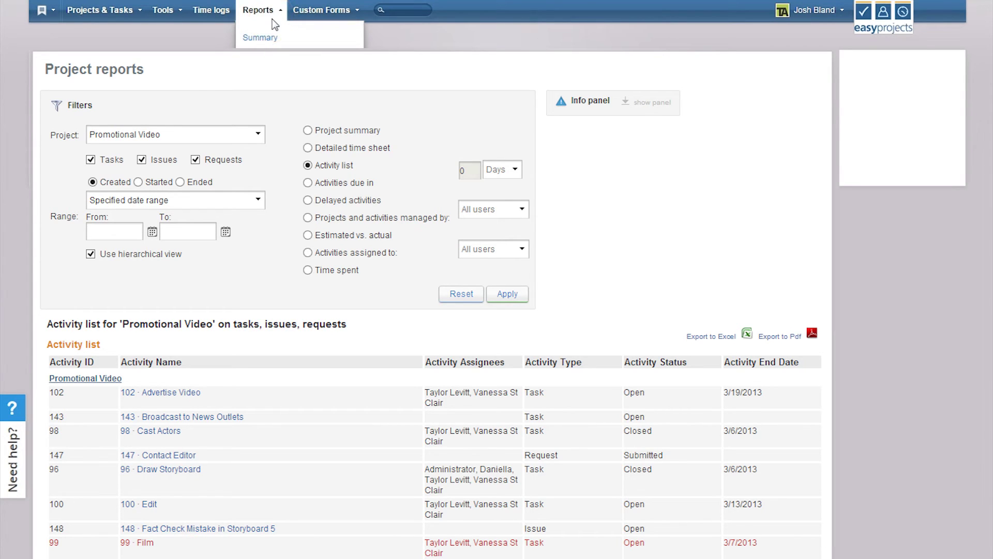
left_click(274, 24)
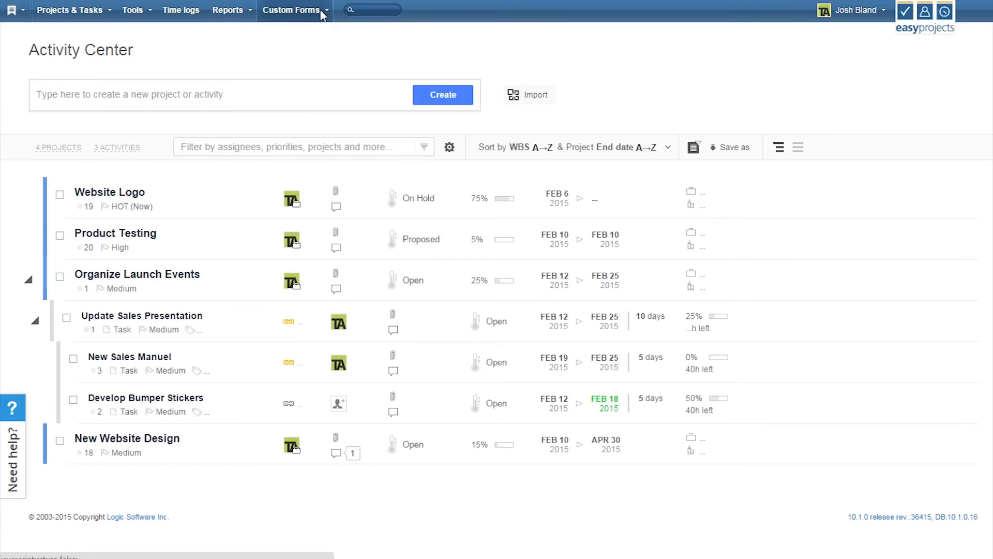
left_click(321, 11)
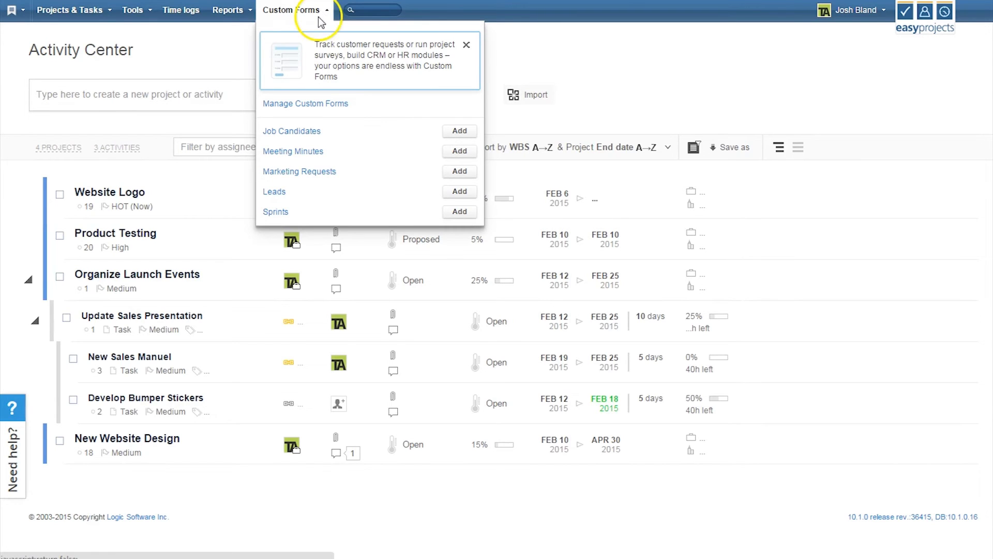
Add a new Job Candidates custom form entry.
left_click(458, 133)
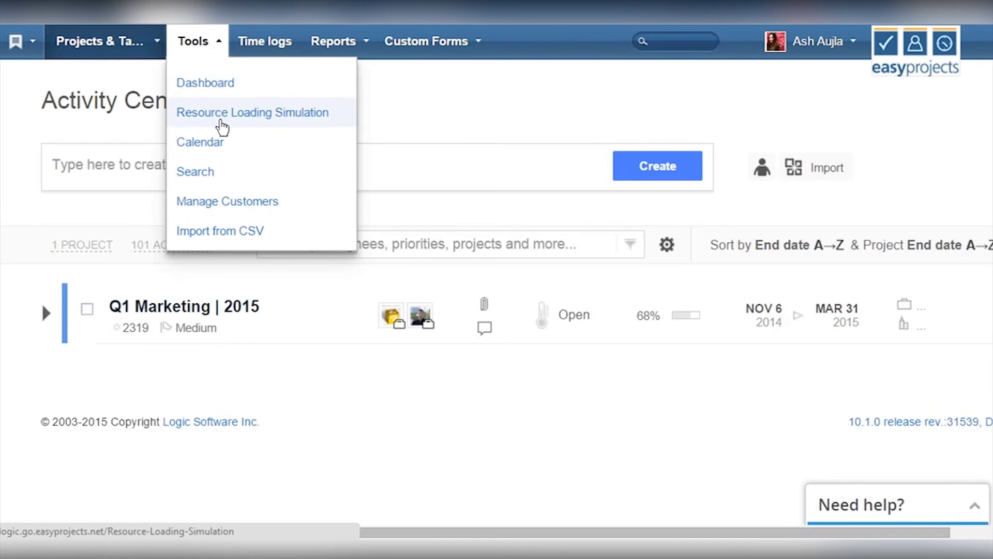
Fill the empty third team card by skill, selecting Loyalty, and save.
left_click(221, 126)
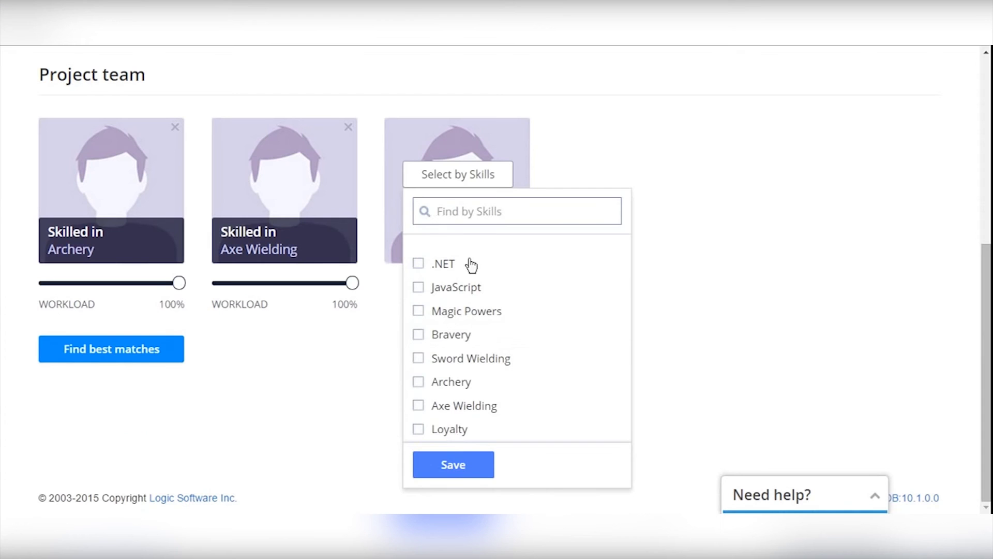
left_click(440, 432)
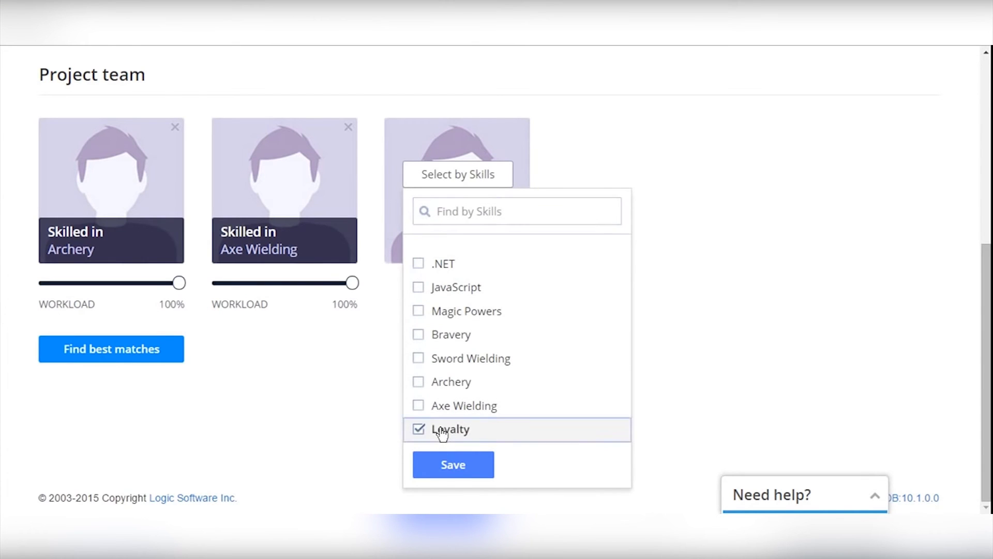
left_click(455, 469)
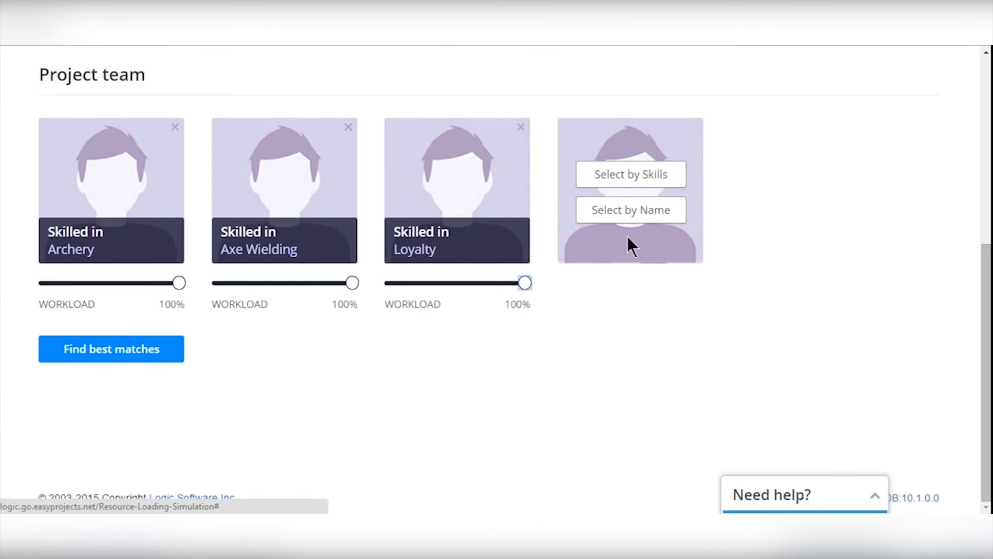